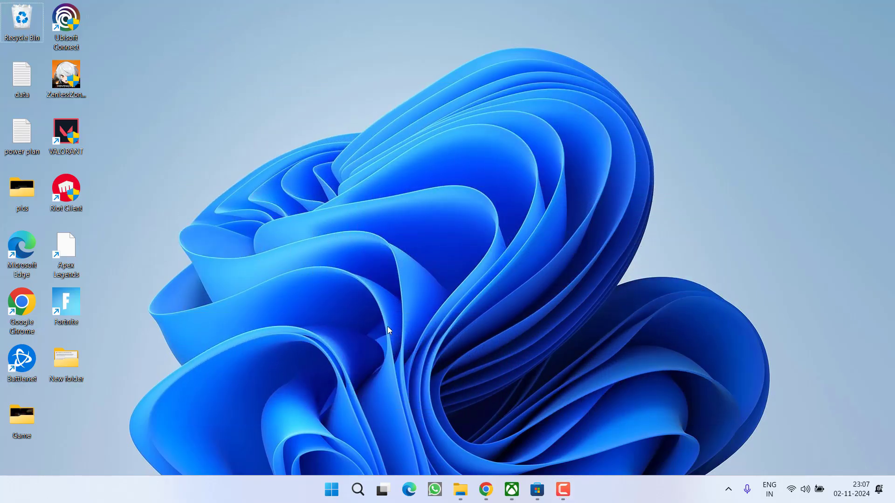
# - Open Performance Options' Advanced tab to show the 8192 MB total paging file size
pyautogui.press('super')
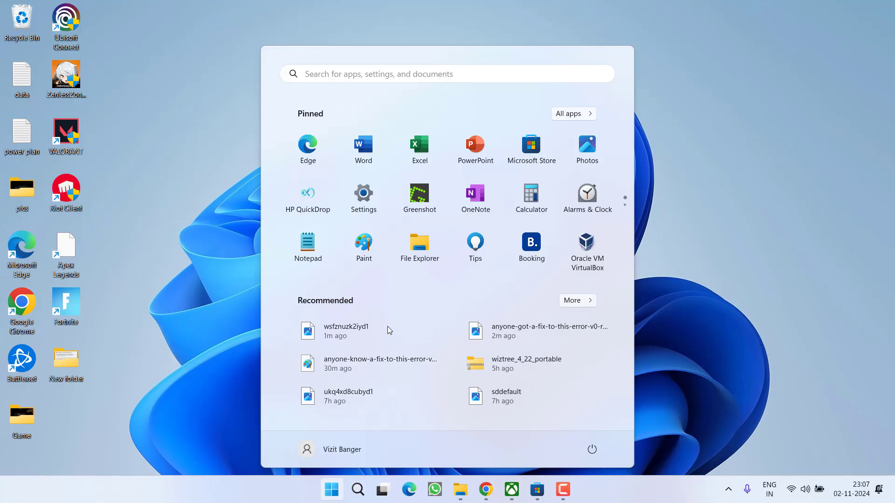
pyautogui.write('advan')
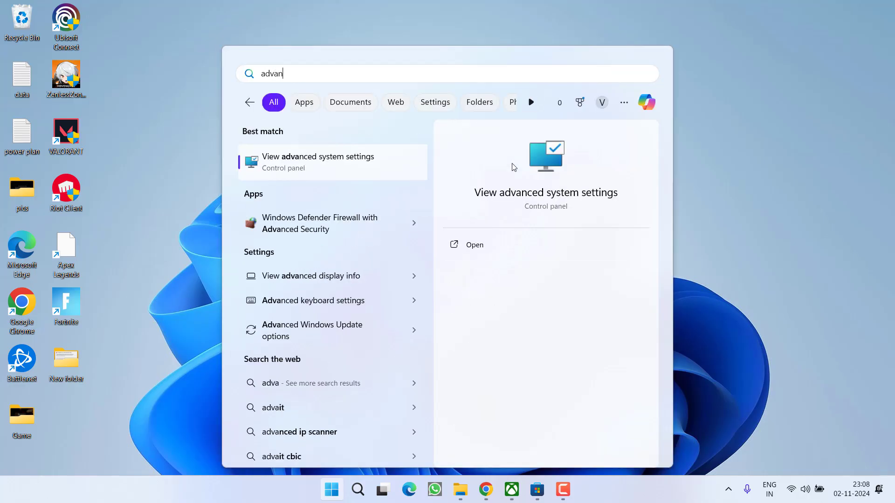
pyautogui.write('ced')
pyautogui.click(343, 172)
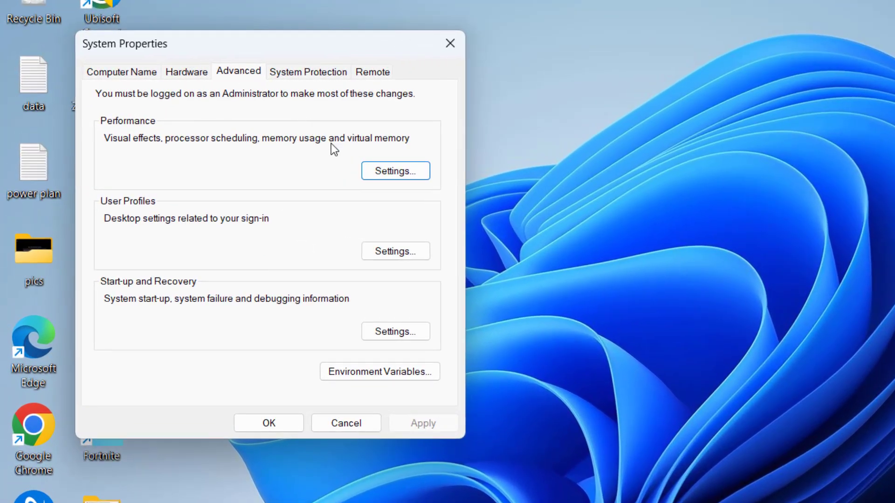
pyautogui.click(387, 170)
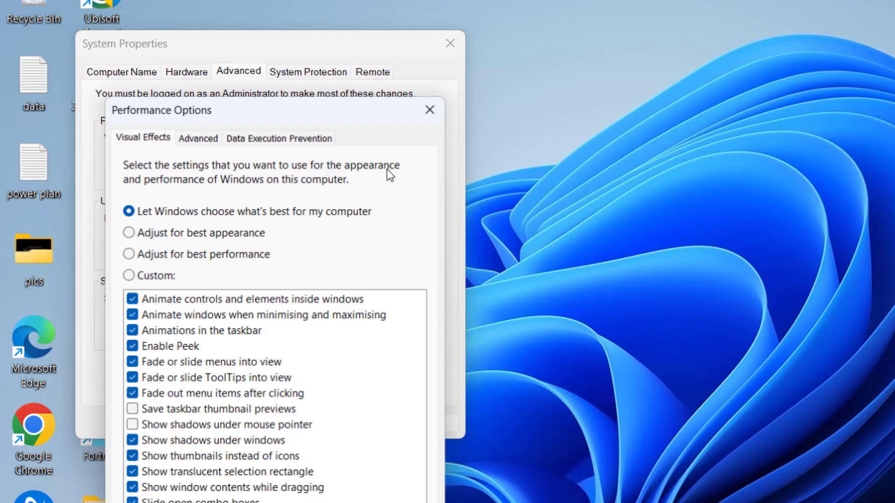
pyautogui.click(192, 140)
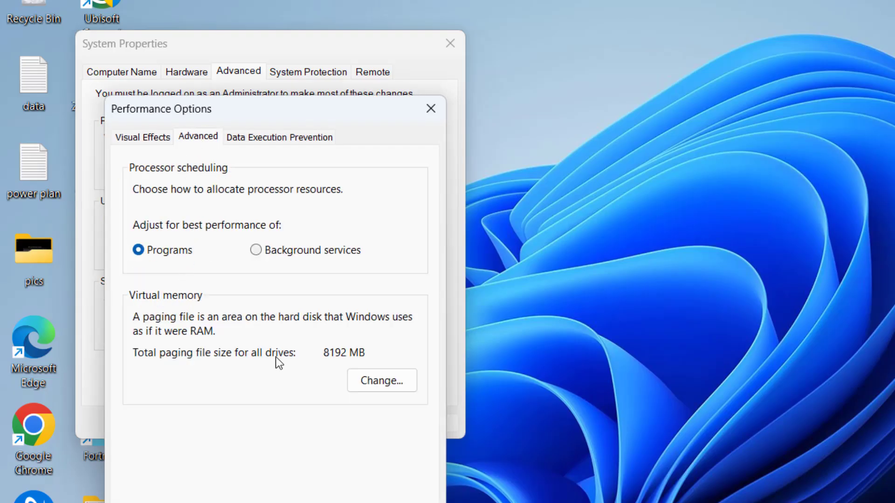
# - Open Virtual Memory, check the other drives, then select C: with its 8192–32768 MB custom size
pyautogui.click(374, 379)
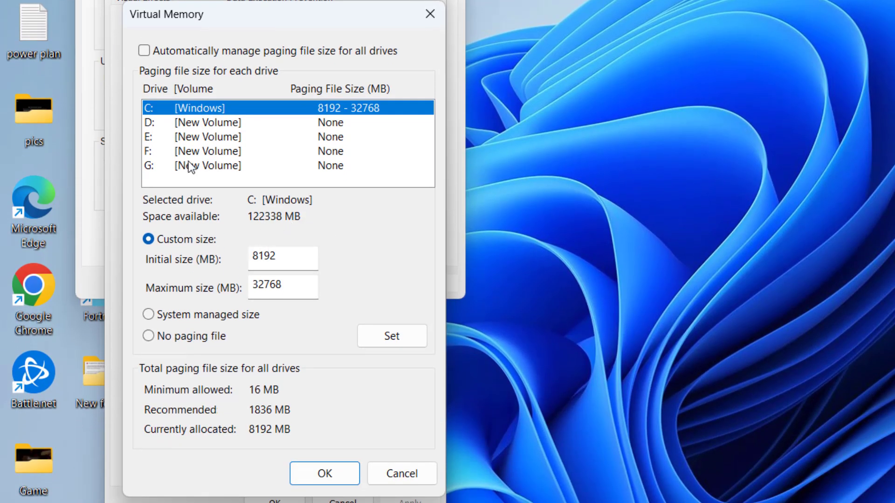
pyautogui.click(204, 123)
pyautogui.click(202, 151)
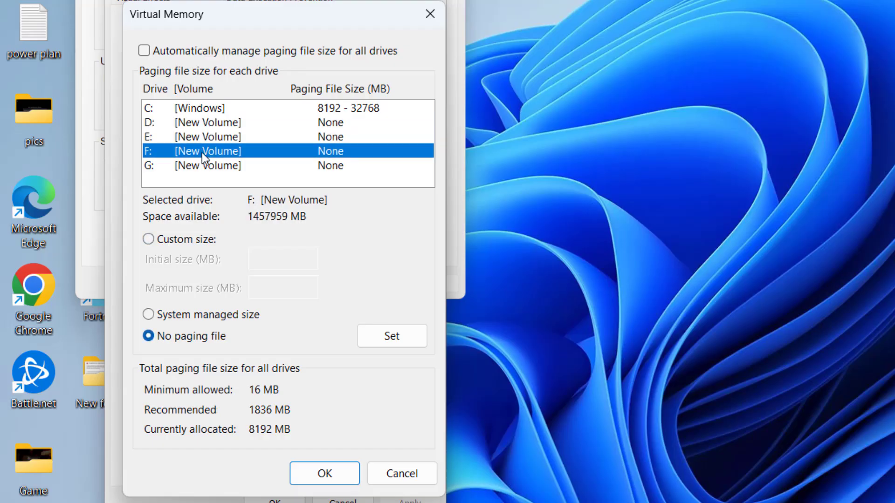
pyautogui.click(209, 108)
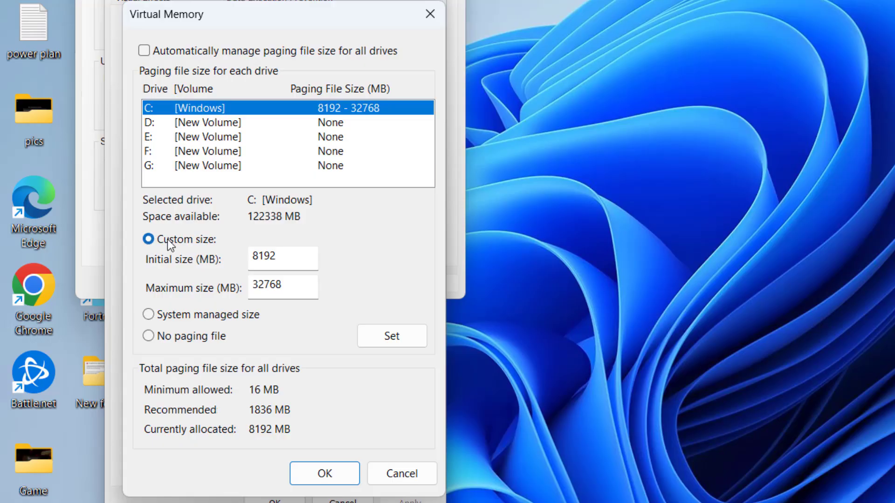
pyautogui.click(295, 260)
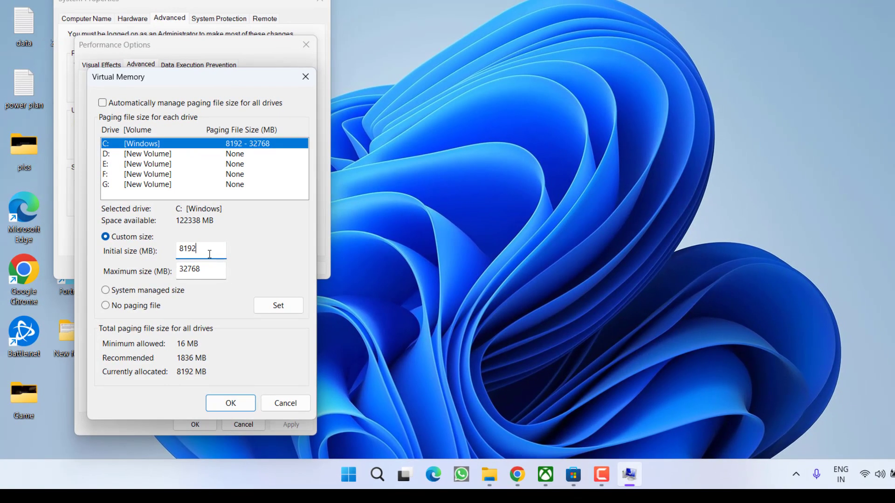
# - Launch Calculator and place it beside the Virtual Memory dialog
pyautogui.press('super')
pyautogui.write('calculator')
pyautogui.press('Return')
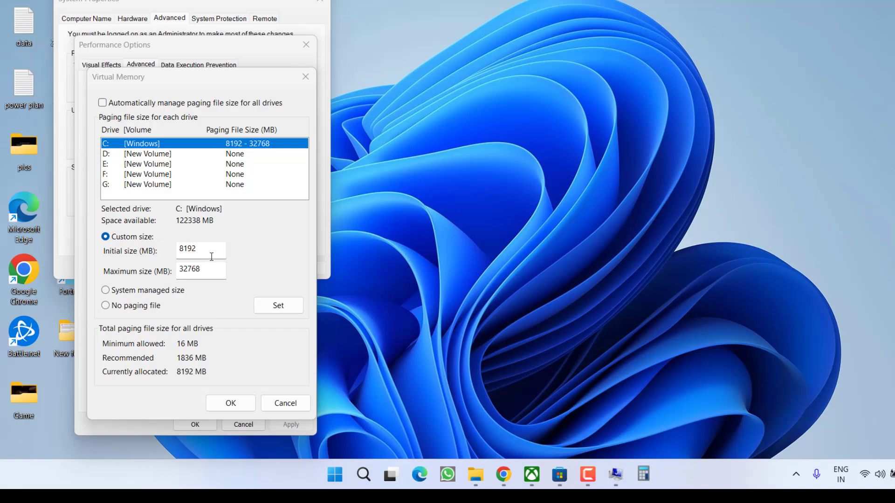
pyautogui.moveTo(322, 41); pyautogui.dragTo(365, 95)
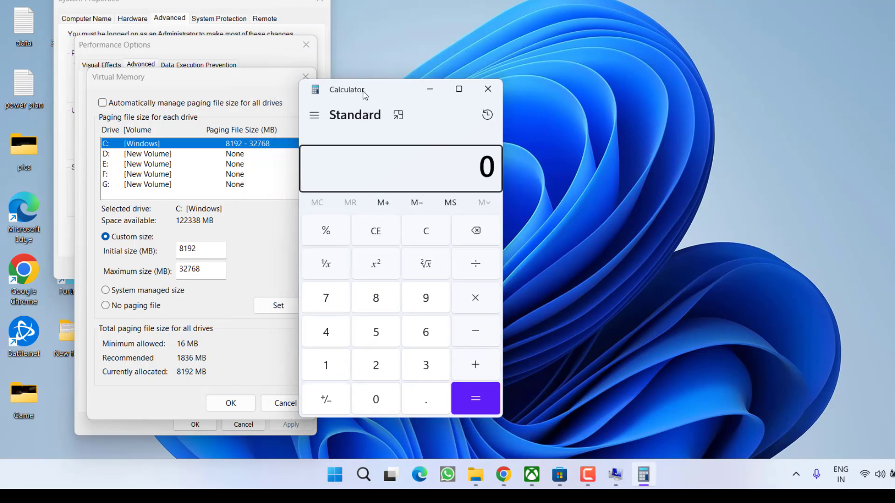
# - Compute 8 × 1024 = 8,192 and compare it with the 8192 initial size
pyautogui.click(376, 299)
pyautogui.click(475, 298)
pyautogui.click(325, 366)
pyautogui.click(373, 397)
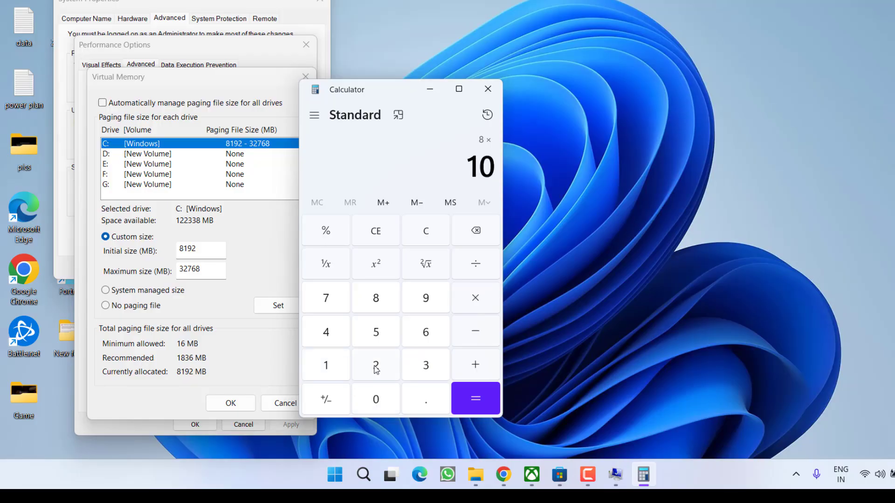
pyautogui.click(376, 367)
pyautogui.click(325, 332)
pyautogui.click(475, 399)
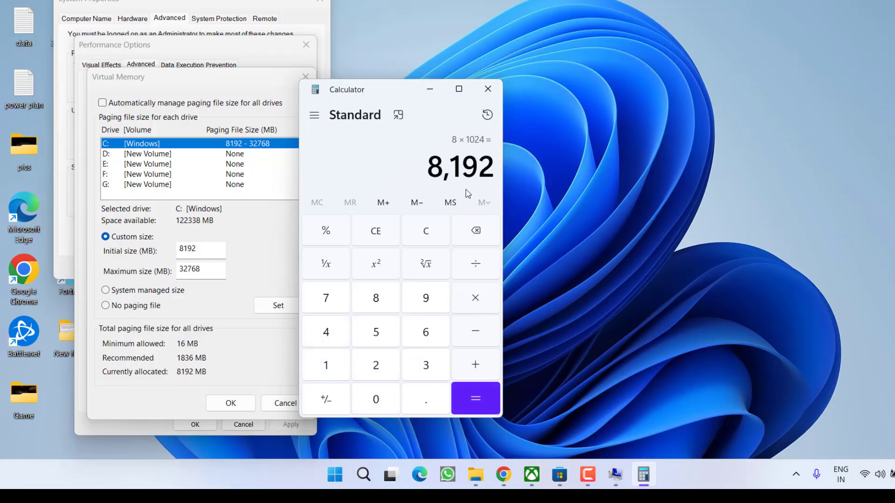
pyautogui.click(203, 250)
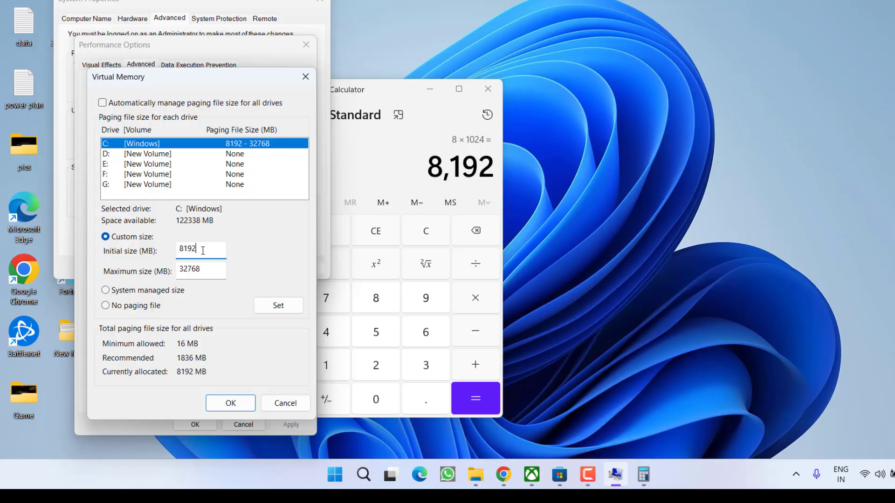
# - Compute 8192 × 4 = 32,768 and compare it with the 32768 maximum size
pyautogui.click(211, 270)
pyautogui.doubleClick(211, 270)
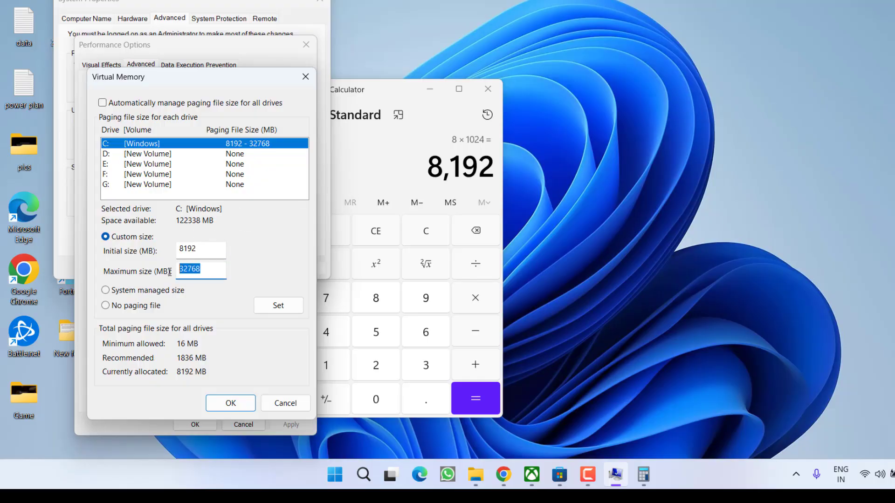
pyautogui.click(367, 168)
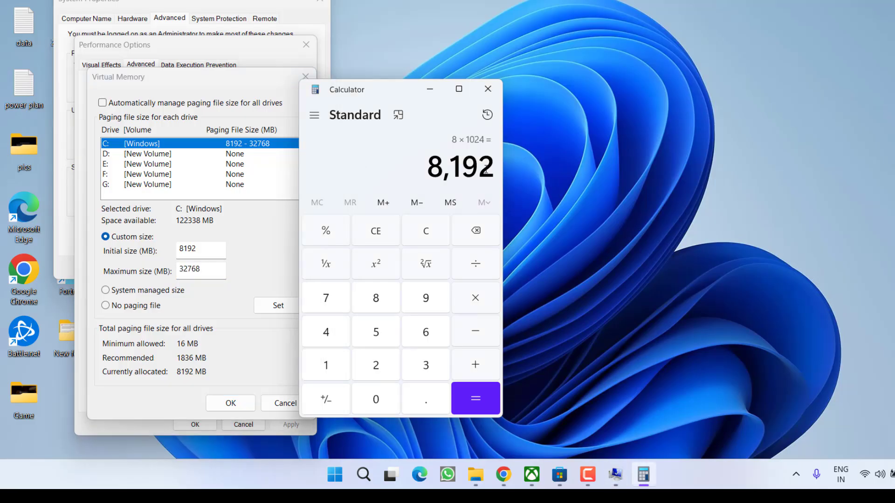
pyautogui.click(474, 299)
pyautogui.click(328, 332)
pyautogui.click(475, 397)
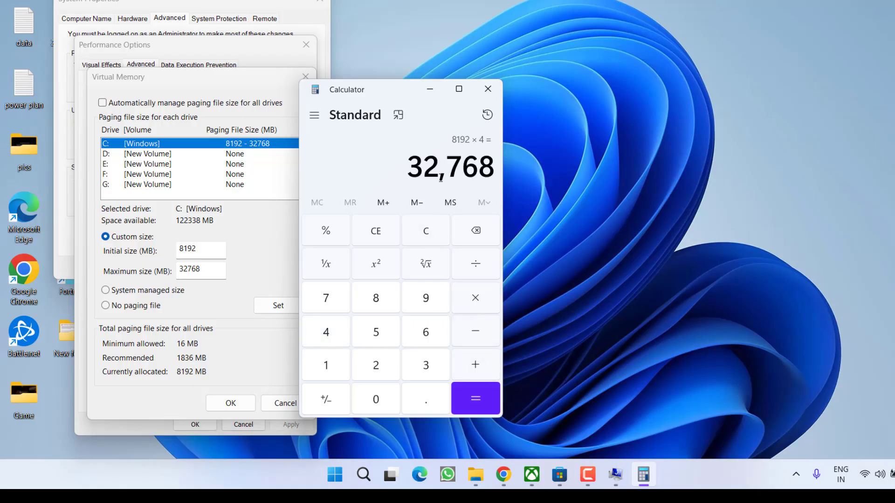
pyautogui.doubleClick(200, 270)
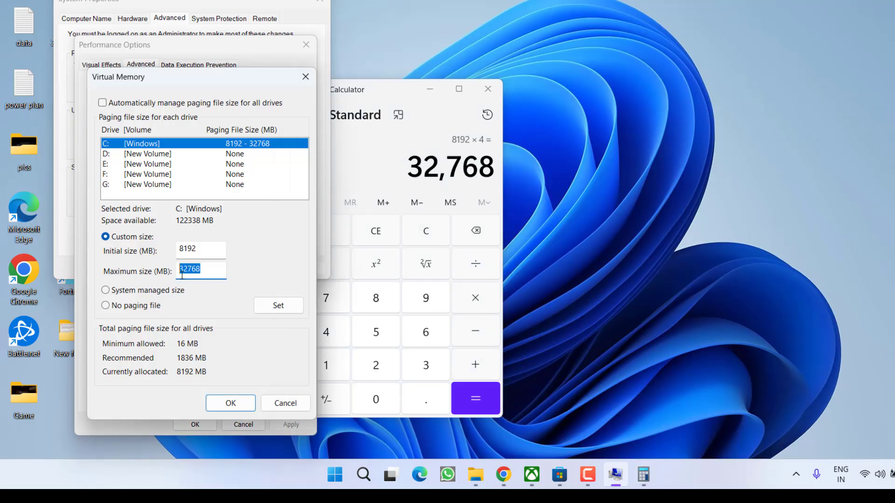
pyautogui.click(209, 269)
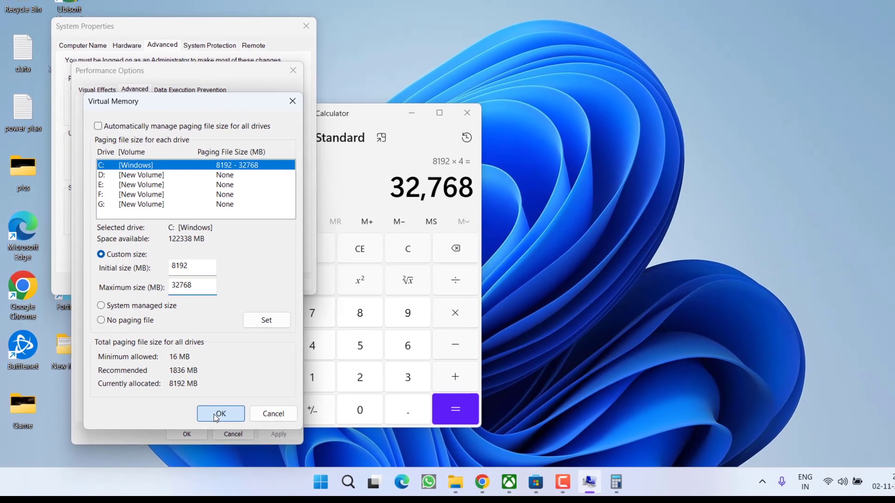
# - Close Virtual Memory, Performance Options, System Properties and the Calculator
pyautogui.click(224, 403)
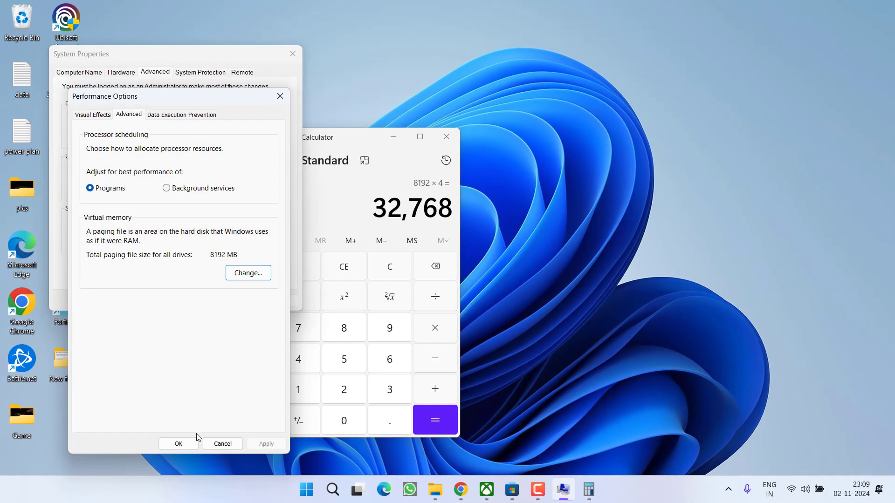
pyautogui.click(178, 443)
pyautogui.click(174, 300)
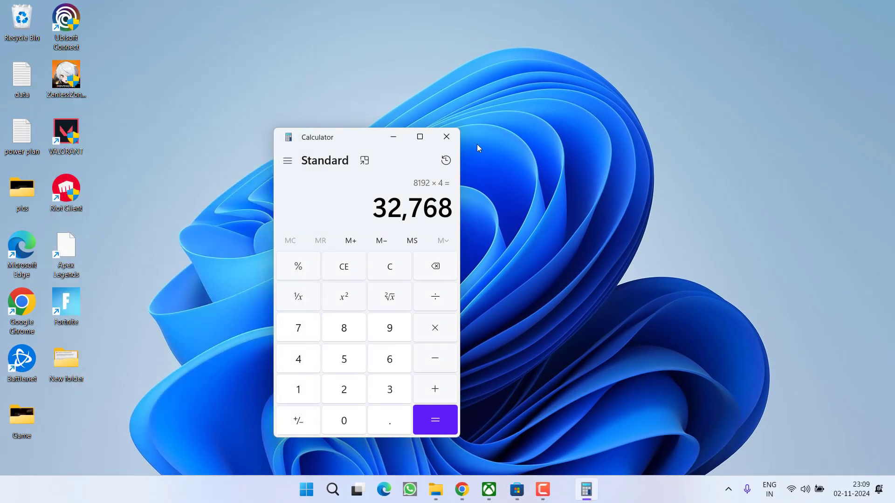
pyautogui.click(447, 138)
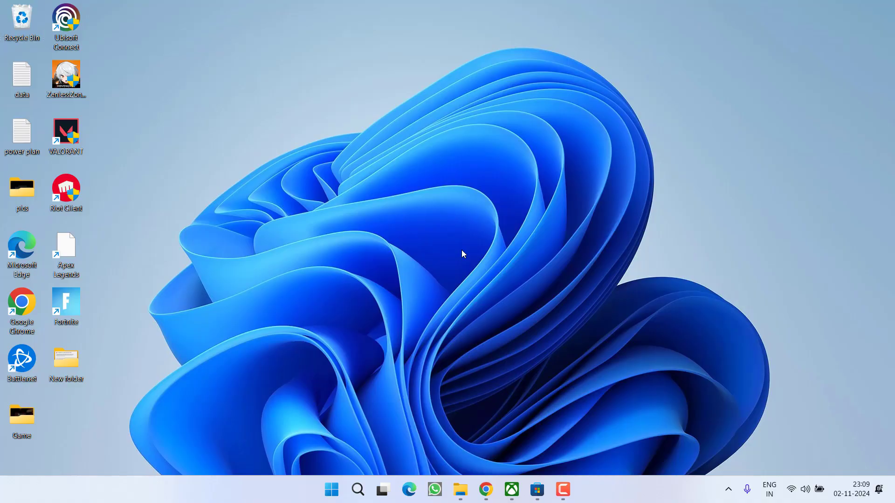
# - Delete the players folder in Documents › Call of Duty, then return to the desktop
pyautogui.press('super+e')
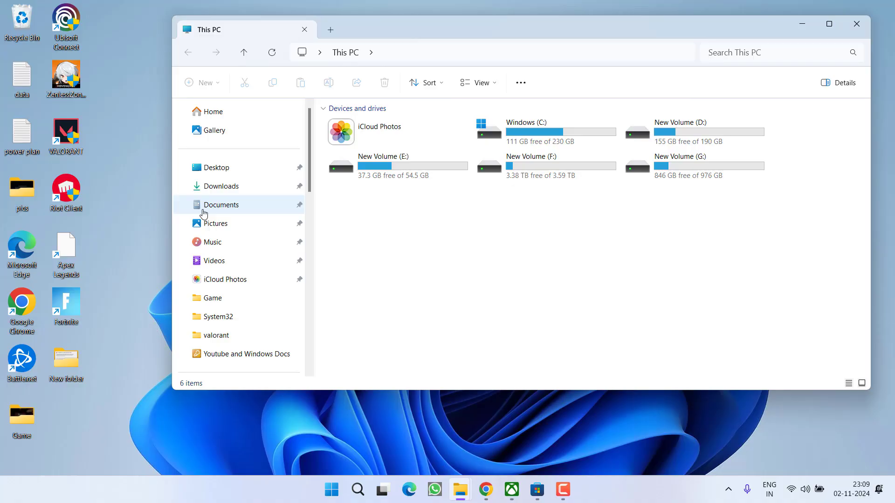
pyautogui.click(233, 209)
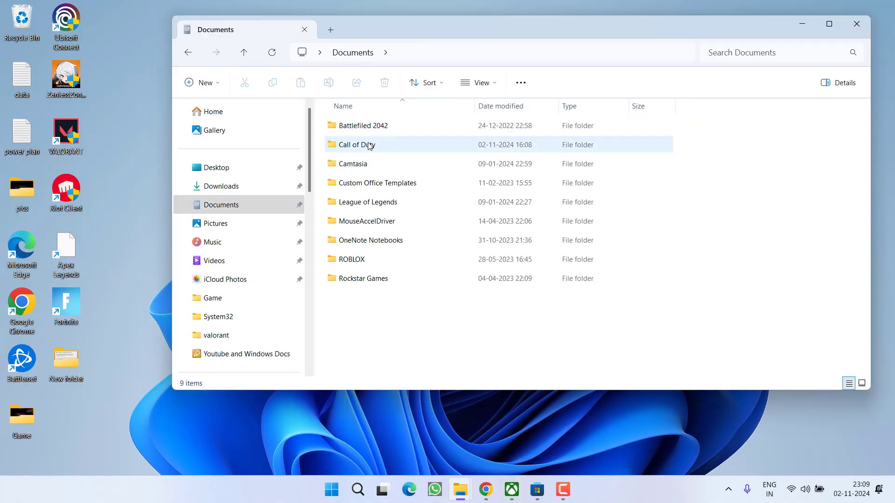
pyautogui.doubleClick(366, 144)
pyautogui.click(339, 125)
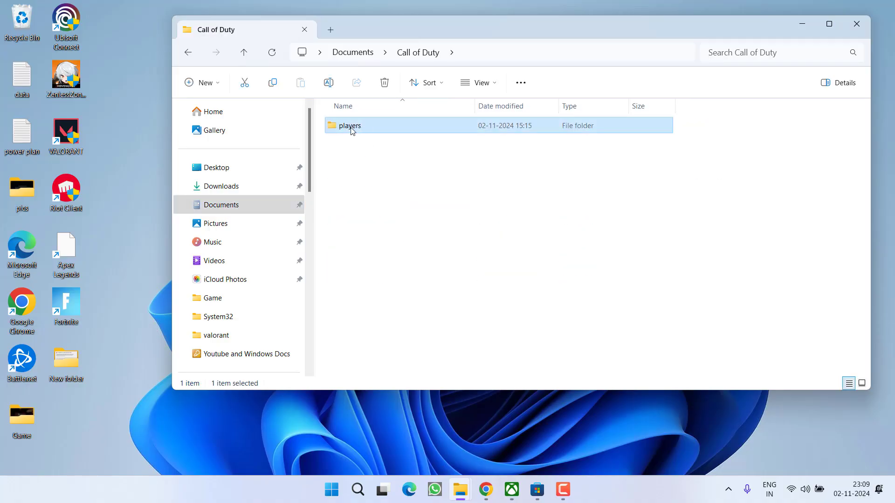
pyautogui.rightClick(353, 130)
pyautogui.click(436, 142)
pyautogui.press('super+d')
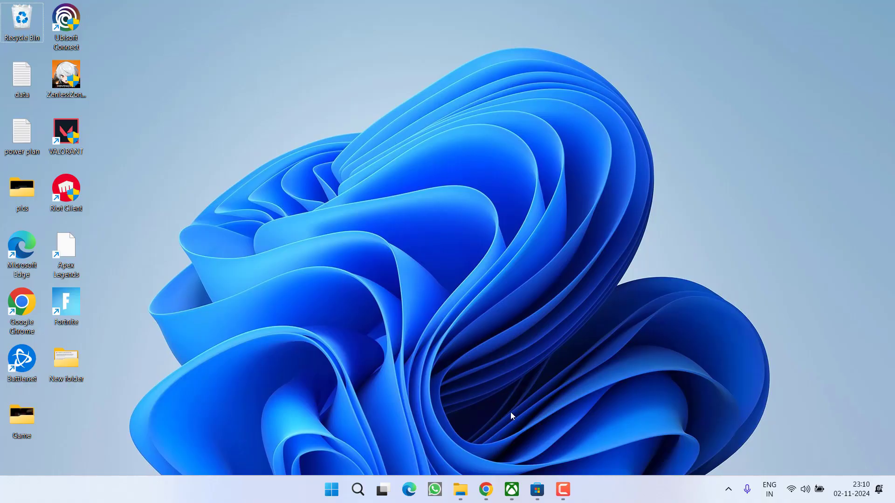
# - Review the 38 available app updates in Microsoft Store's Library, then close the Store
pyautogui.click(537, 488)
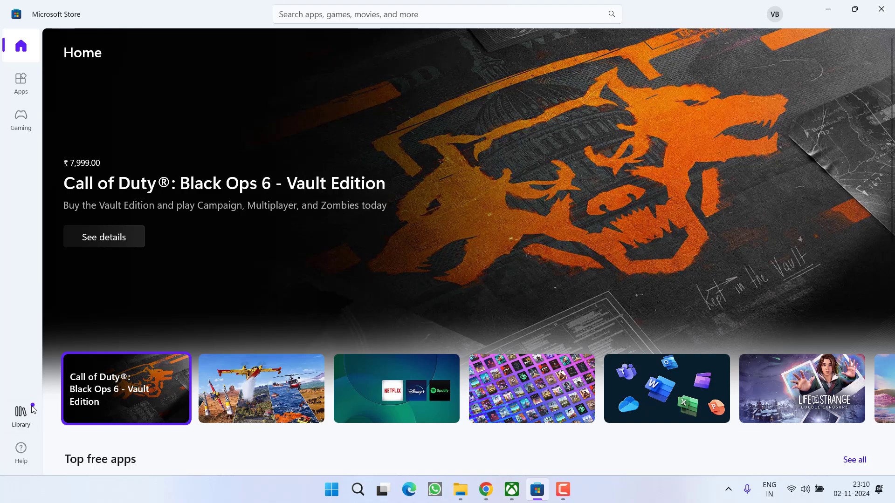
pyautogui.click(23, 413)
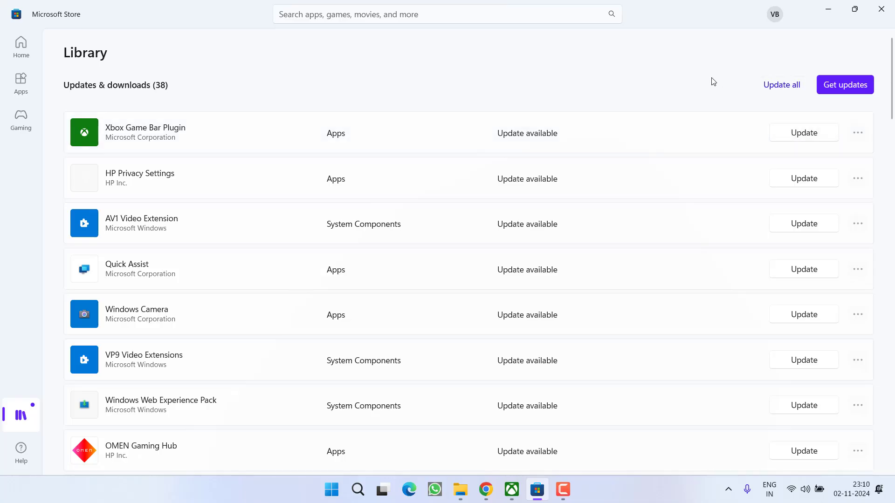
pyautogui.click(883, 8)
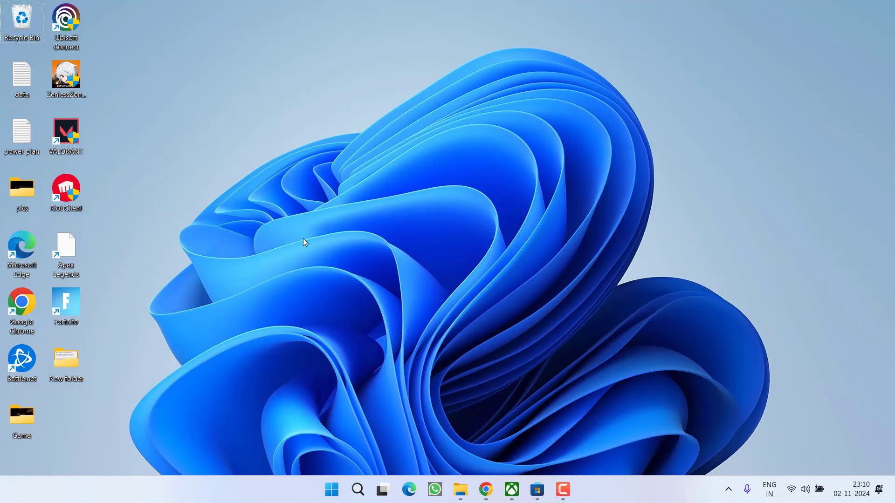
# - Create a Call of Duty desktop shortcut from the game's Manage options in the Xbox app
pyautogui.click(512, 490)
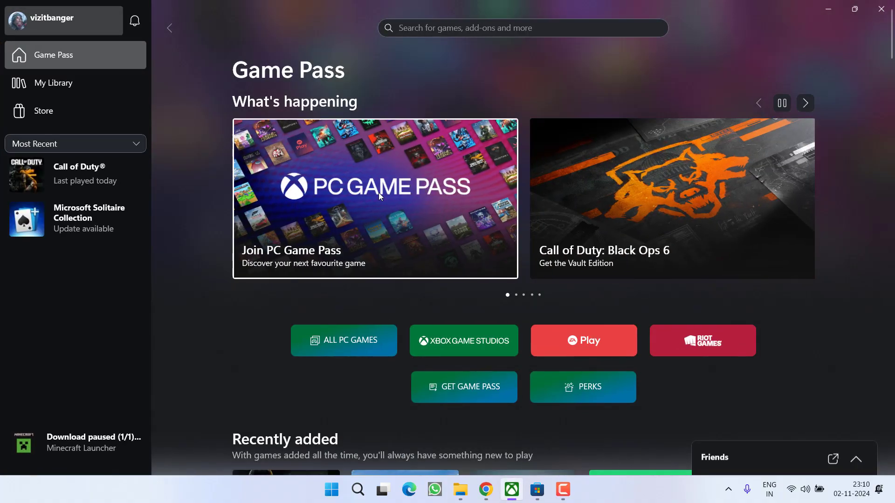
pyautogui.click(97, 177)
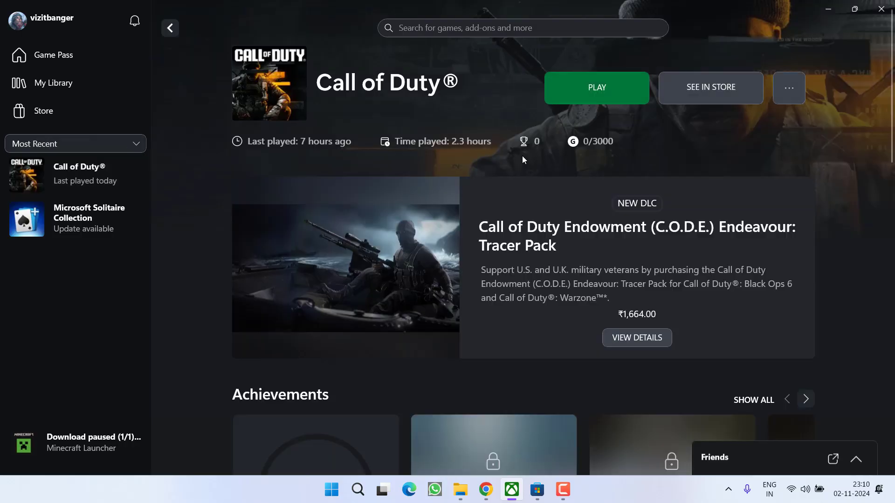
pyautogui.click(790, 94)
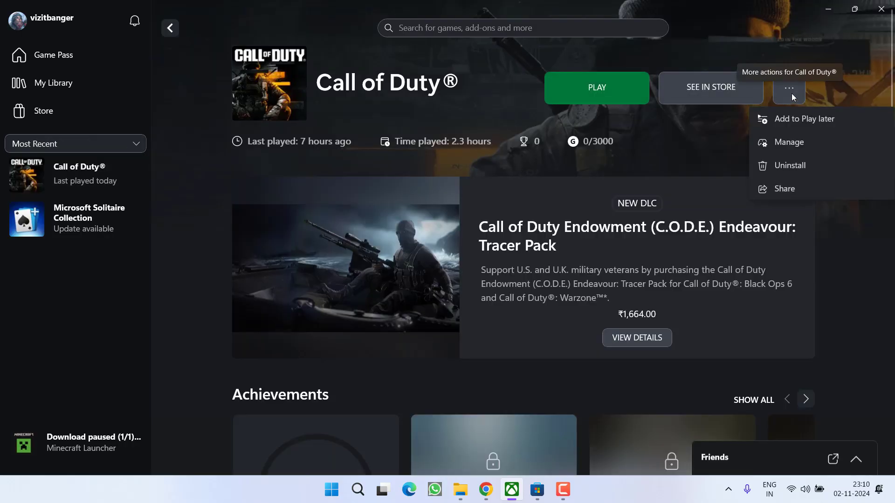
pyautogui.click(787, 141)
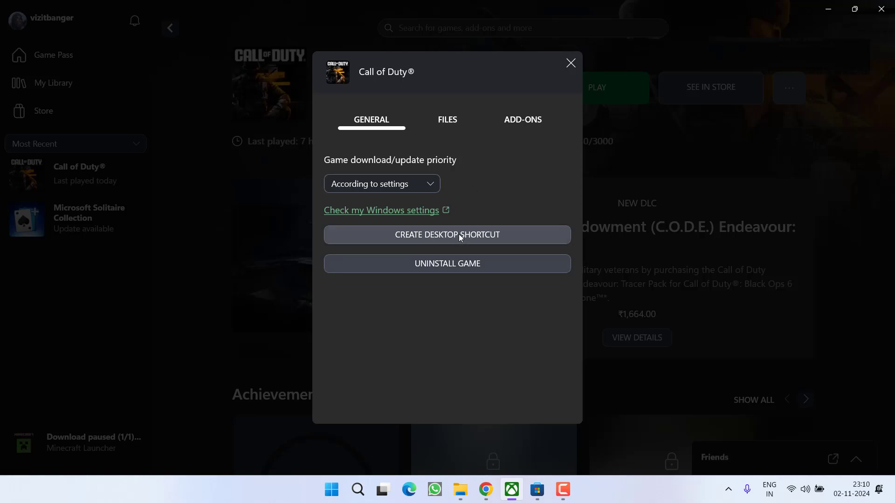
pyautogui.click(571, 64)
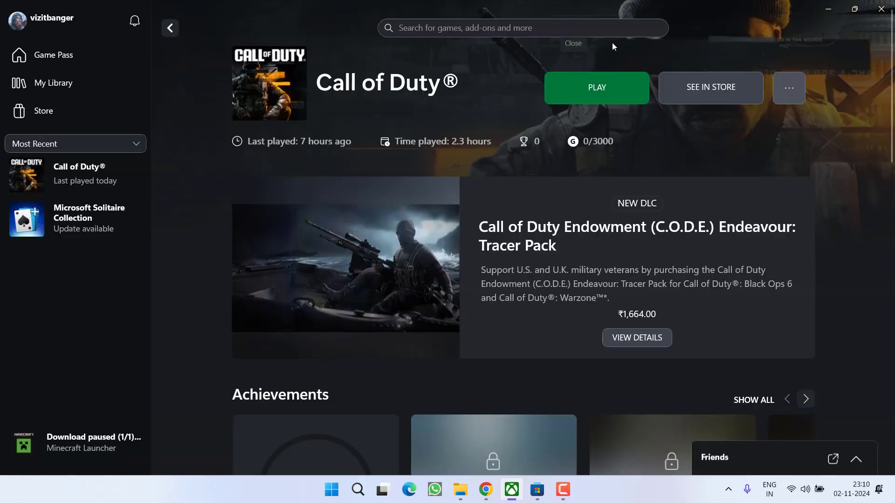
# - Minimise the Xbox app and inspect the Call of Duty shortcut's menu, including Run as administrator
pyautogui.click(828, 9)
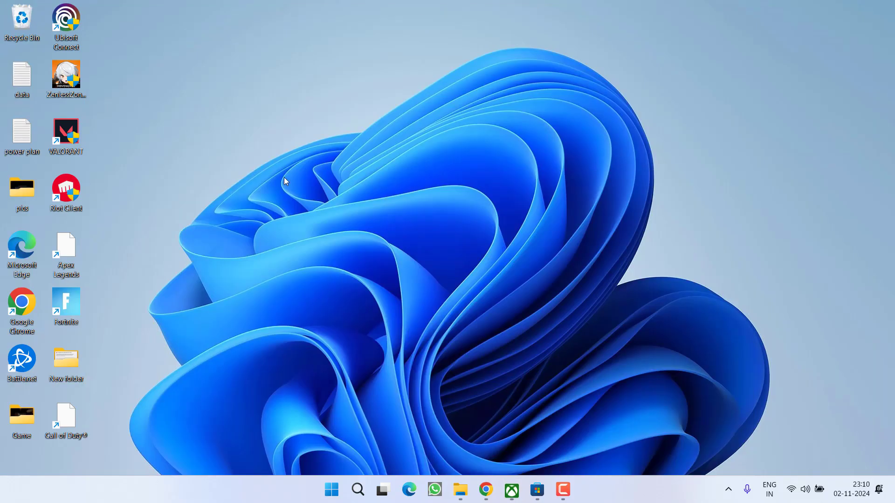
pyautogui.rightClick(69, 419)
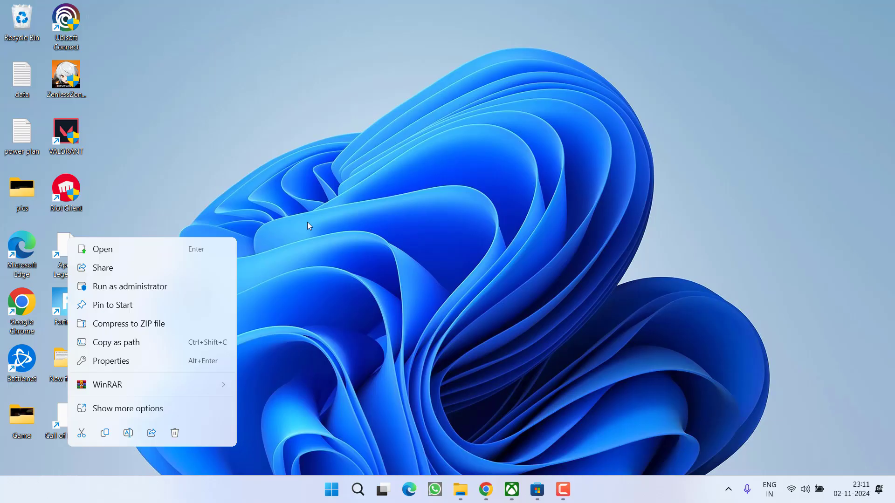
pyautogui.click(331, 227)
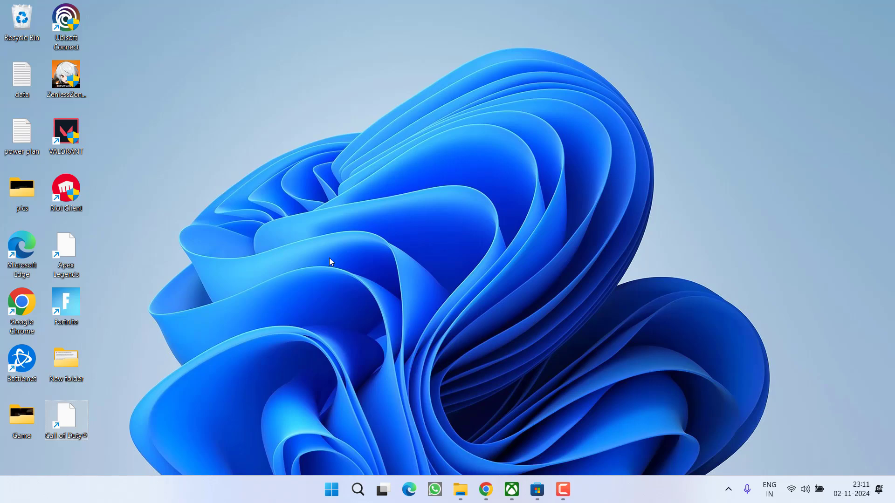
# - Search AMD's site for 'radeon rx5500' and open the Radeon RX 5500M driver page
pyautogui.click(486, 489)
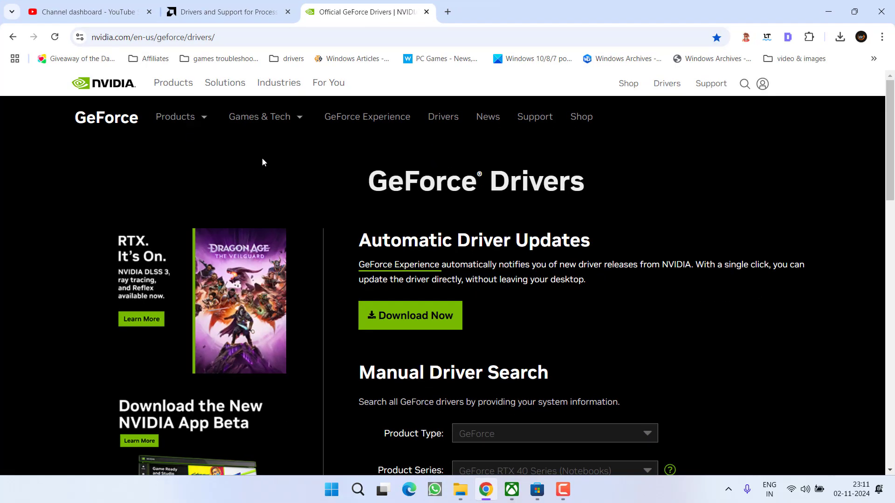
pyautogui.click(238, 10)
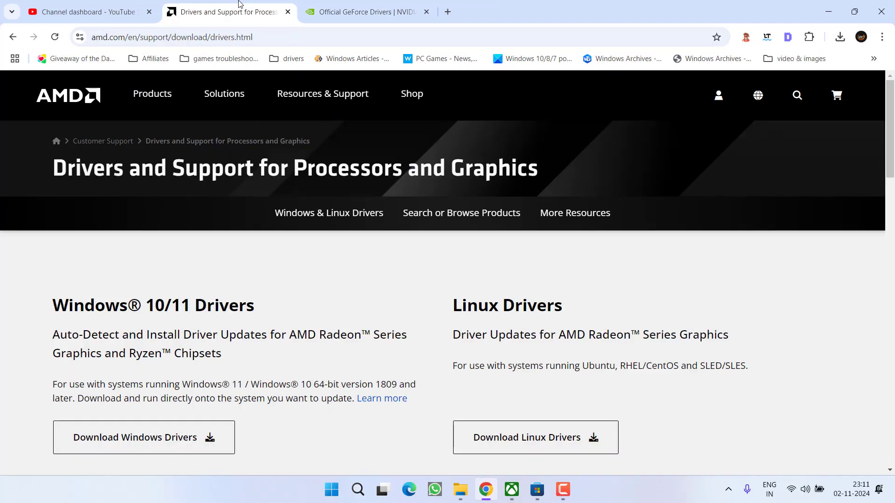
pyautogui.scroll(-5, 317, 296)
pyautogui.scroll(-3, 403, 219)
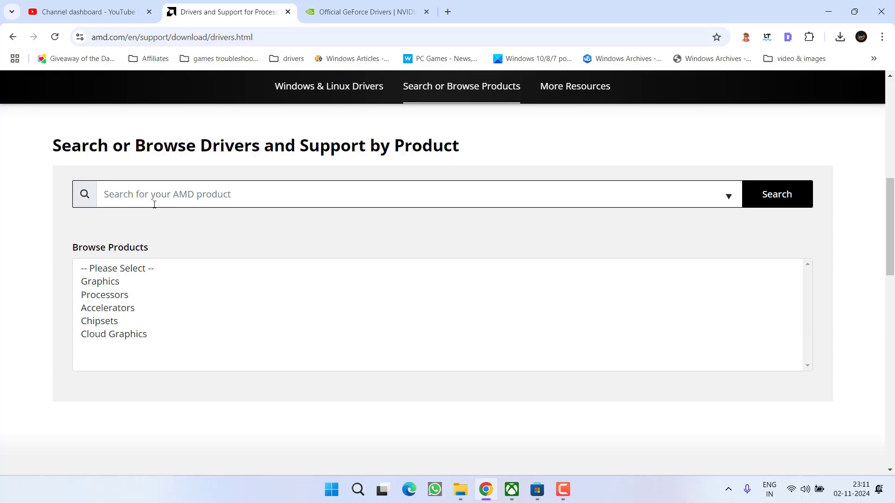
pyautogui.click(146, 192)
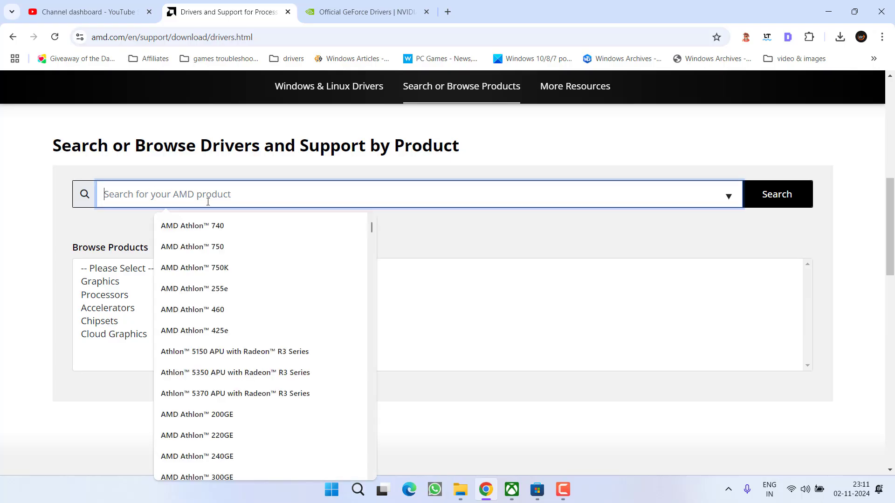
pyautogui.write('radeon ')
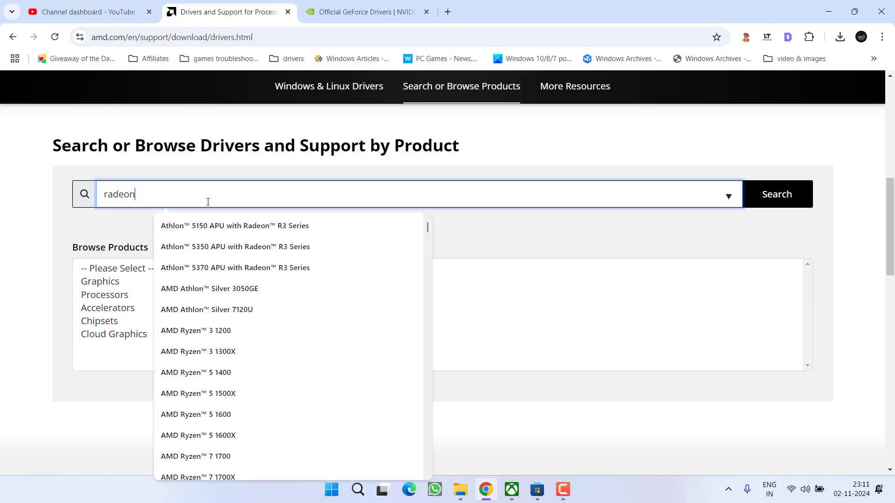
pyautogui.write('rx5500')
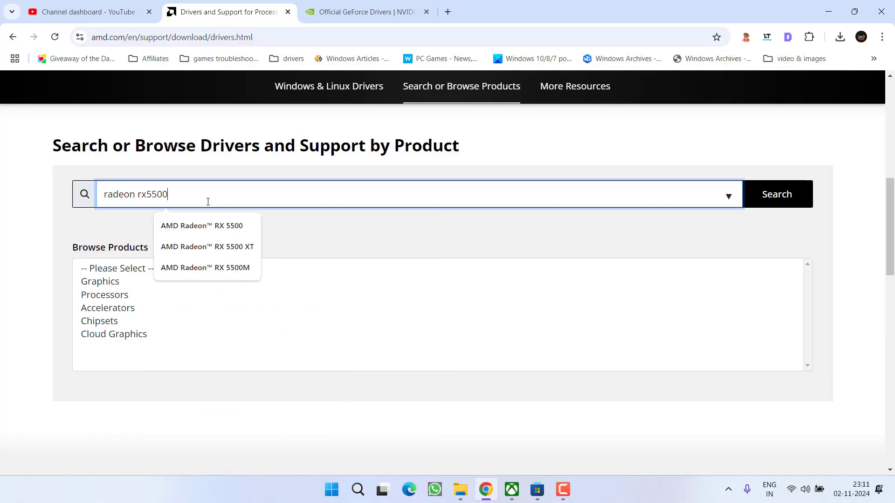
pyautogui.click(233, 268)
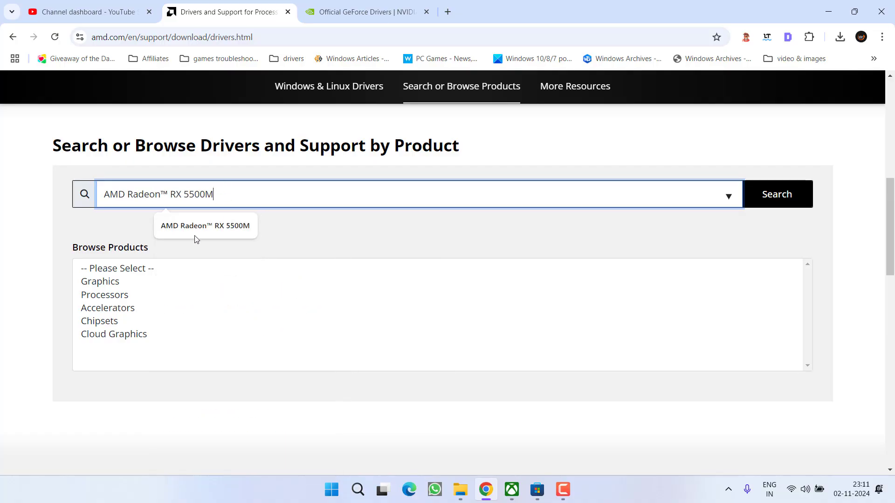
pyautogui.click(771, 195)
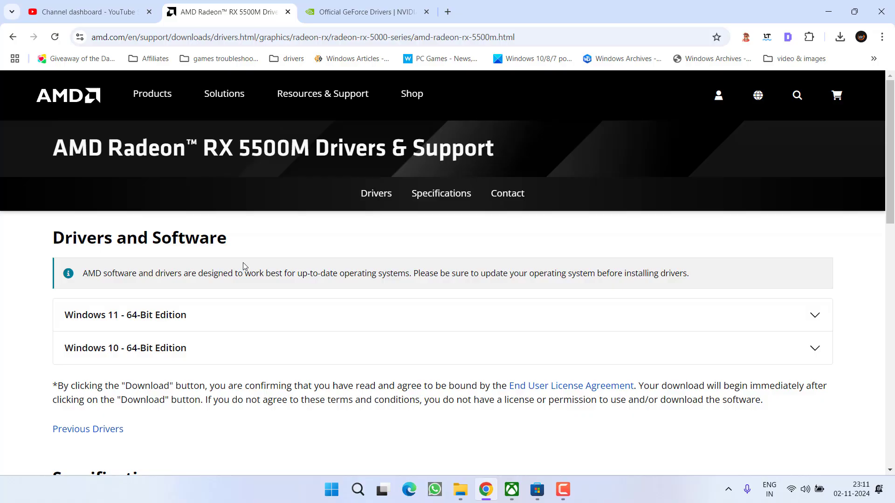
# - In the RX 5500M's previous Windows 11 drivers, highlight Adrenalin 24.7.1
pyautogui.scroll(-3, 243, 265)
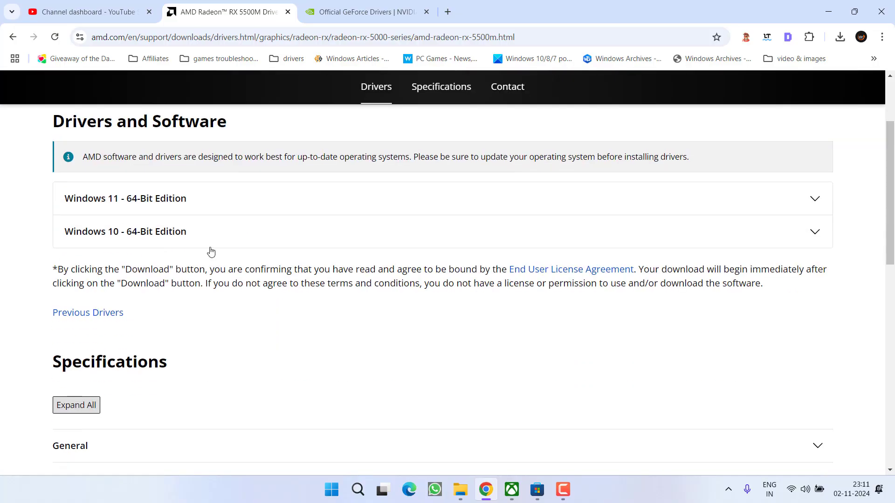
pyautogui.click(87, 318)
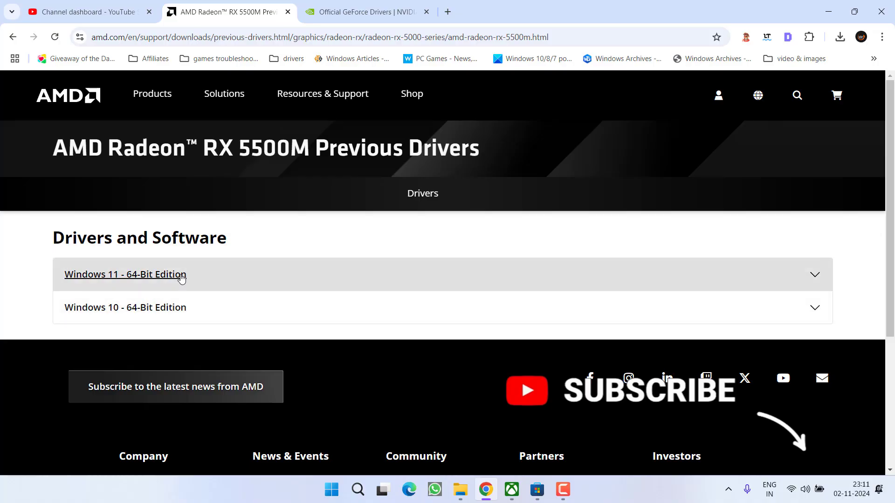
pyautogui.click(179, 280)
pyautogui.scroll(-2, 289, 299)
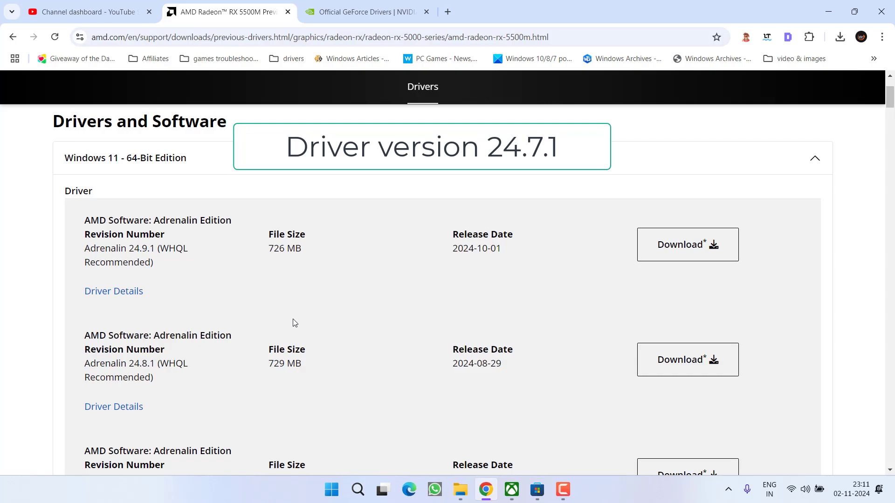
pyautogui.scroll(-5, 248, 297)
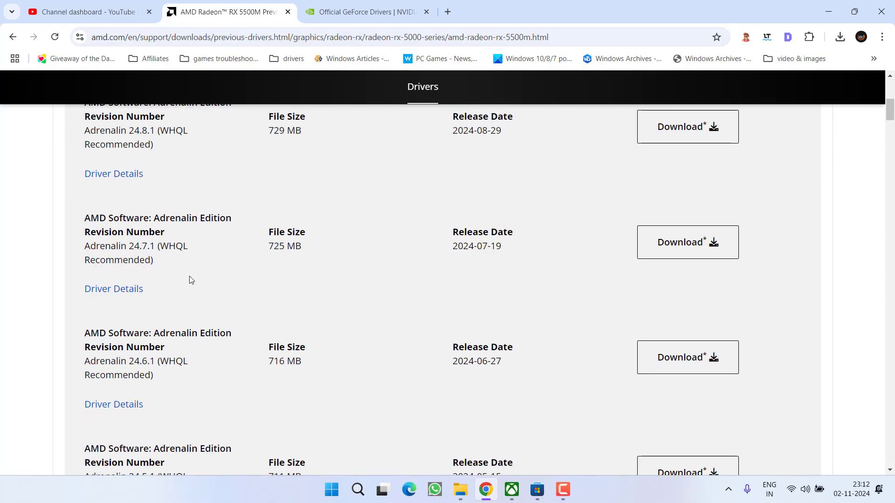
pyautogui.moveTo(128, 243); pyautogui.dragTo(190, 252)
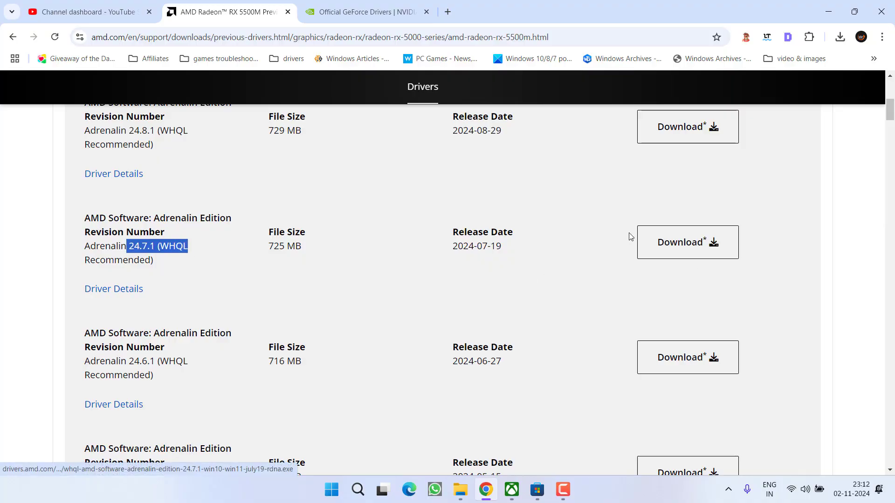
# - Run the Manual Driver Search on NVIDIA's GeForce Drivers page
pyautogui.click(326, 12)
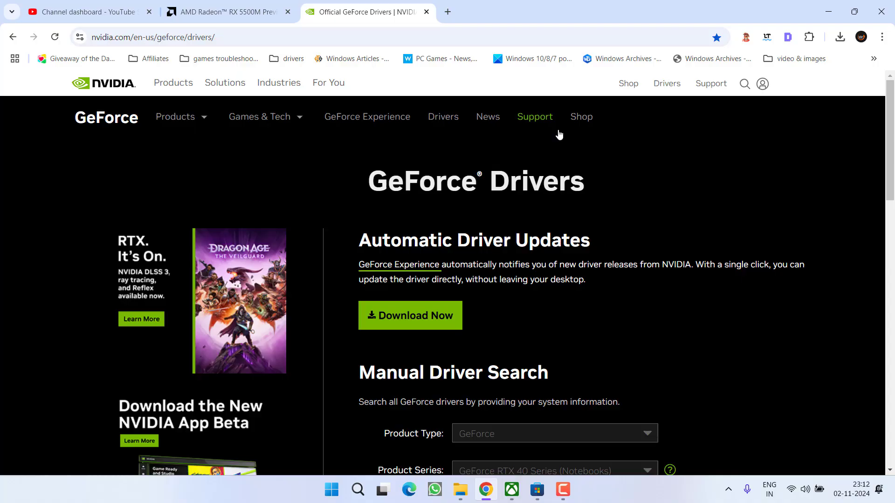
pyautogui.scroll(-7, 452, 208)
pyautogui.scroll(-4, 476, 207)
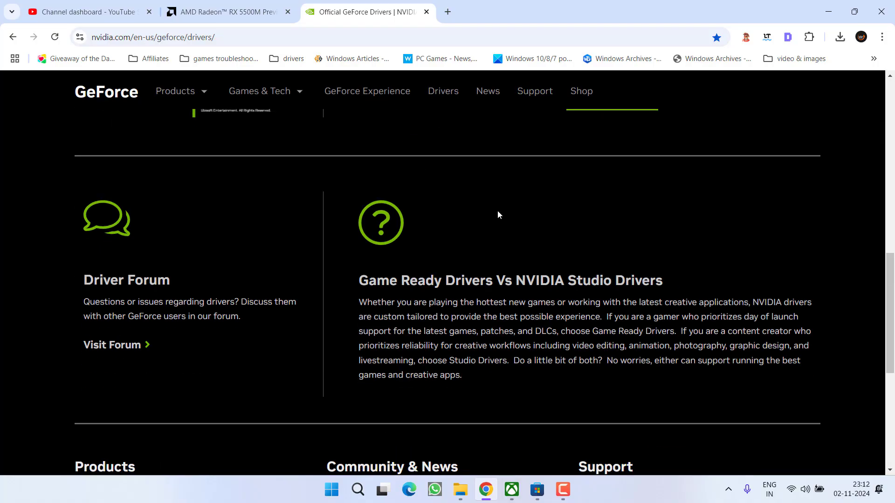
pyautogui.scroll(4, 466, 186)
pyautogui.scroll(2, 429, 270)
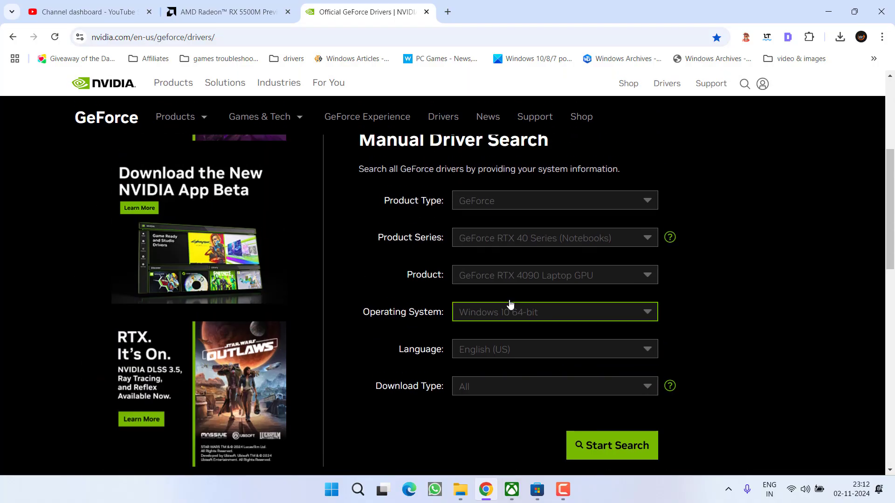
pyautogui.click(612, 445)
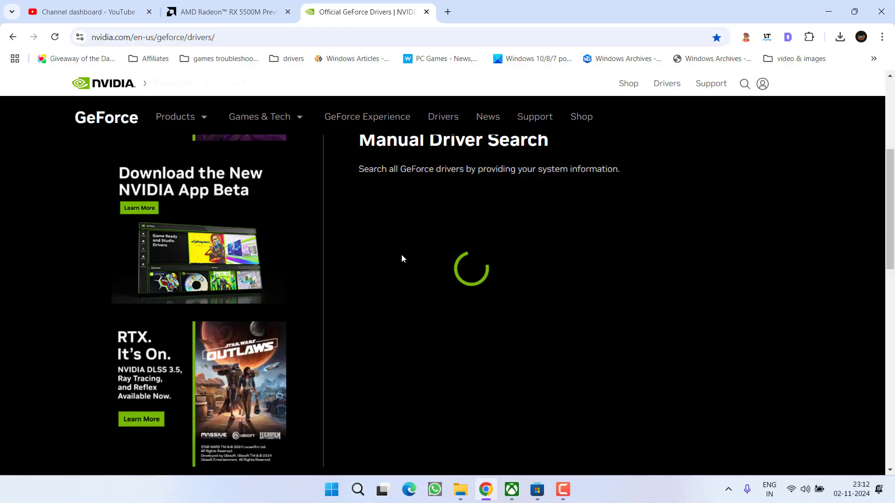
# - Scroll the driver results down and highlight Game Ready Driver 560.70
pyautogui.scroll(-3, 401, 253)
pyautogui.scroll(-4, 402, 257)
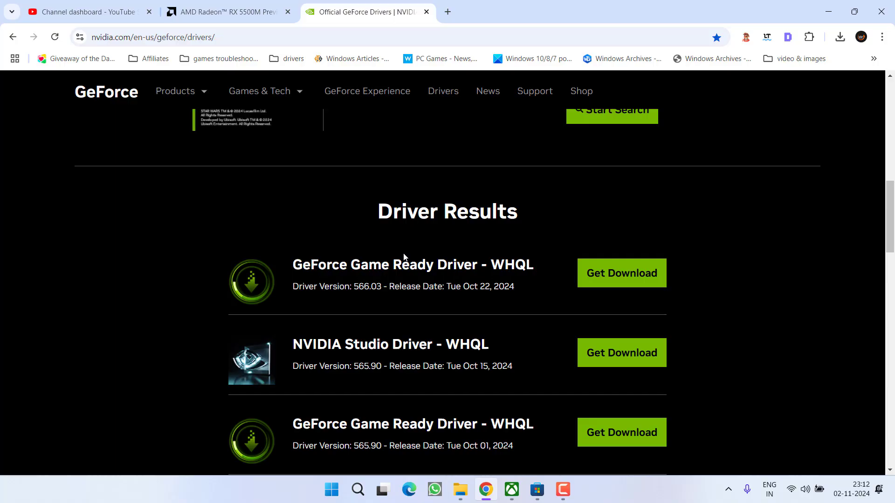
pyautogui.scroll(-2, 405, 247)
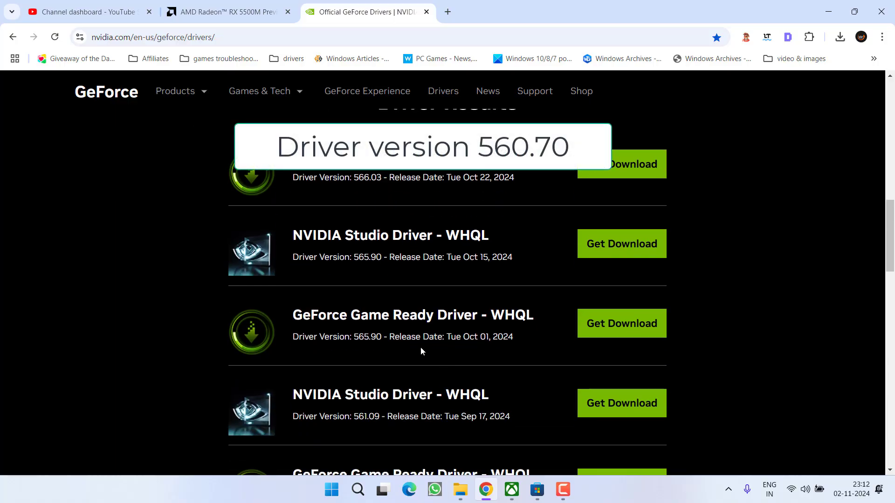
pyautogui.scroll(-1, 418, 292)
pyautogui.scroll(-2, 418, 289)
pyautogui.scroll(-3, 420, 288)
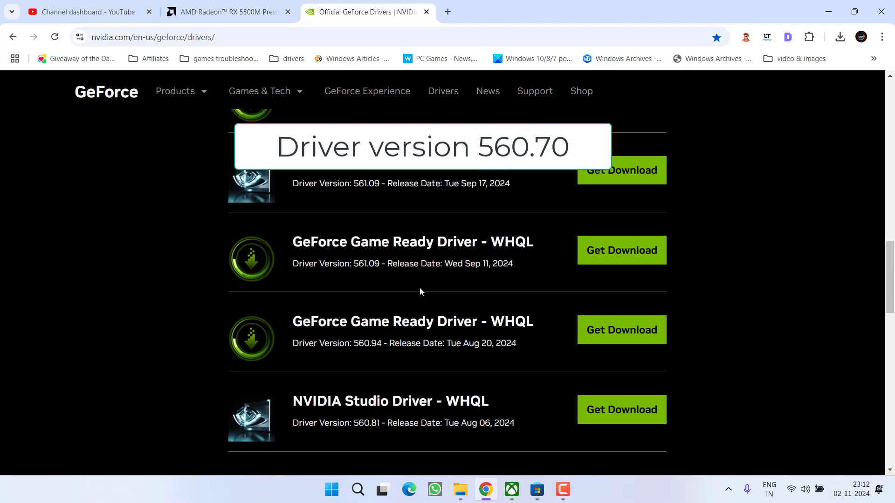
pyautogui.scroll(-2, 420, 289)
pyautogui.scroll(-2, 420, 289)
pyautogui.scroll(-2, 421, 289)
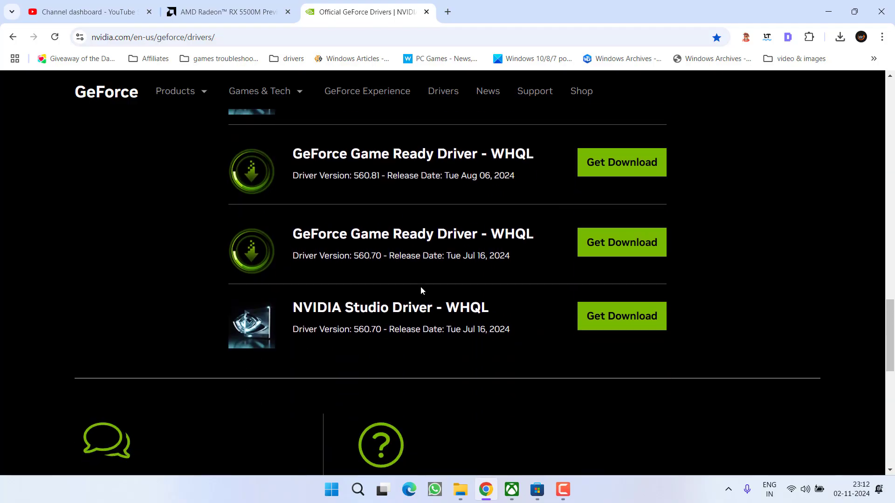
pyautogui.scroll(-1, 420, 289)
pyautogui.moveTo(353, 233); pyautogui.dragTo(387, 233)
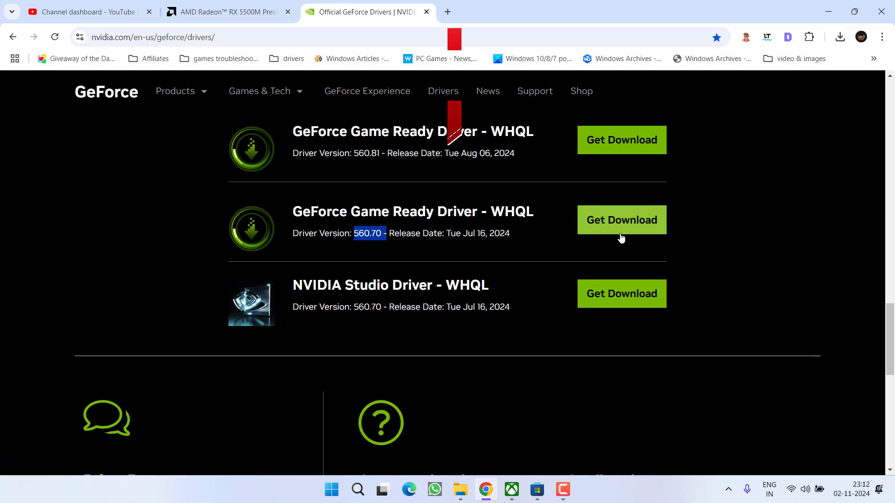
# - Minimise the Chrome window showing the NVIDIA 560.70 result
pyautogui.click(828, 11)
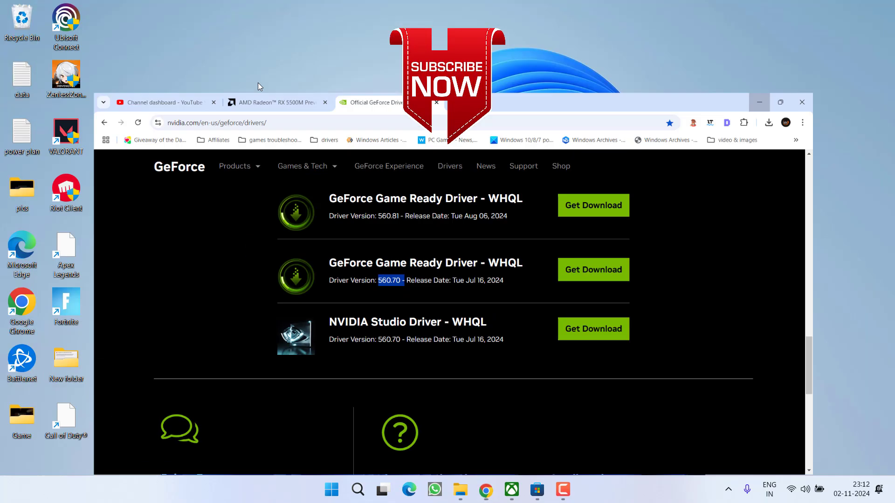